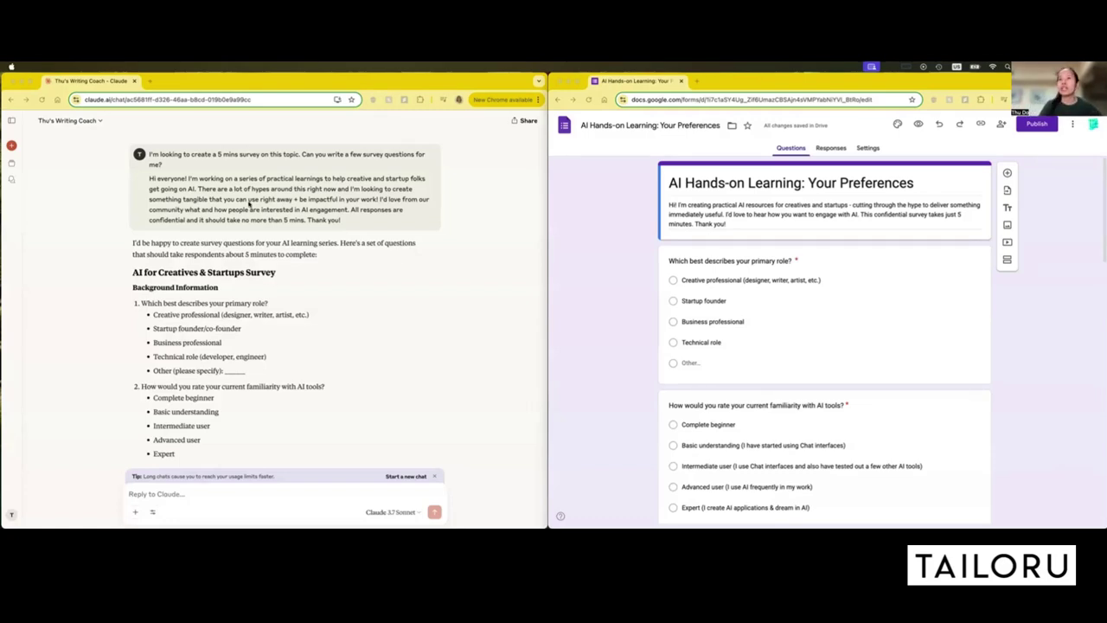
Examine the 5-minute survey request in the Claude chat and the background and current AI usage questions drafted in reply
{"action": "left_click", "coordinate": [218, 177]}
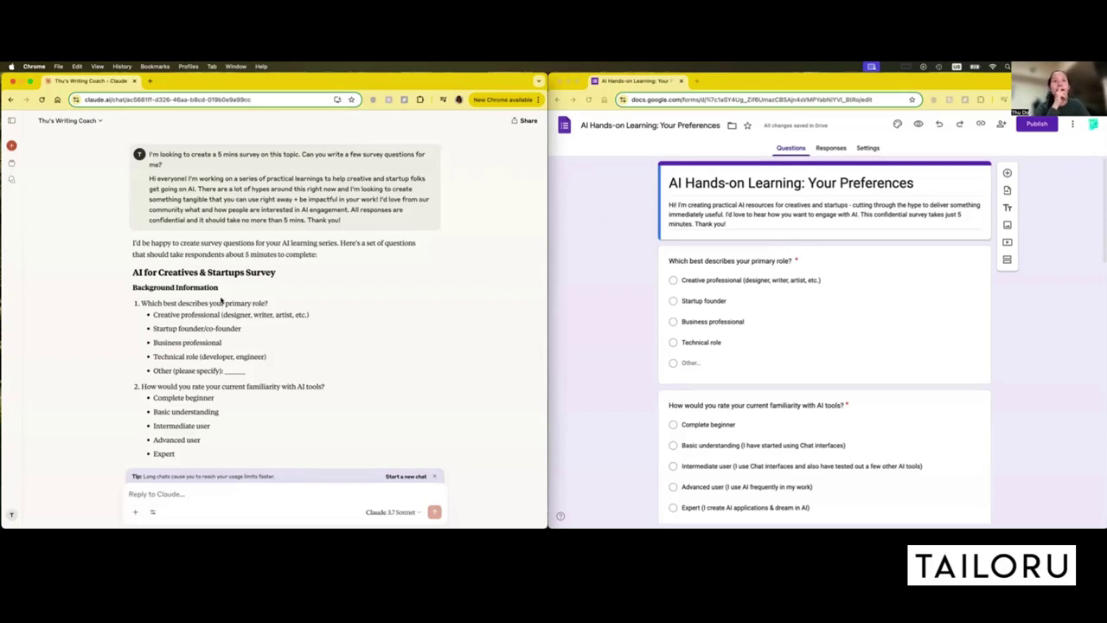
{"action": "key", "text": "super+equal"}
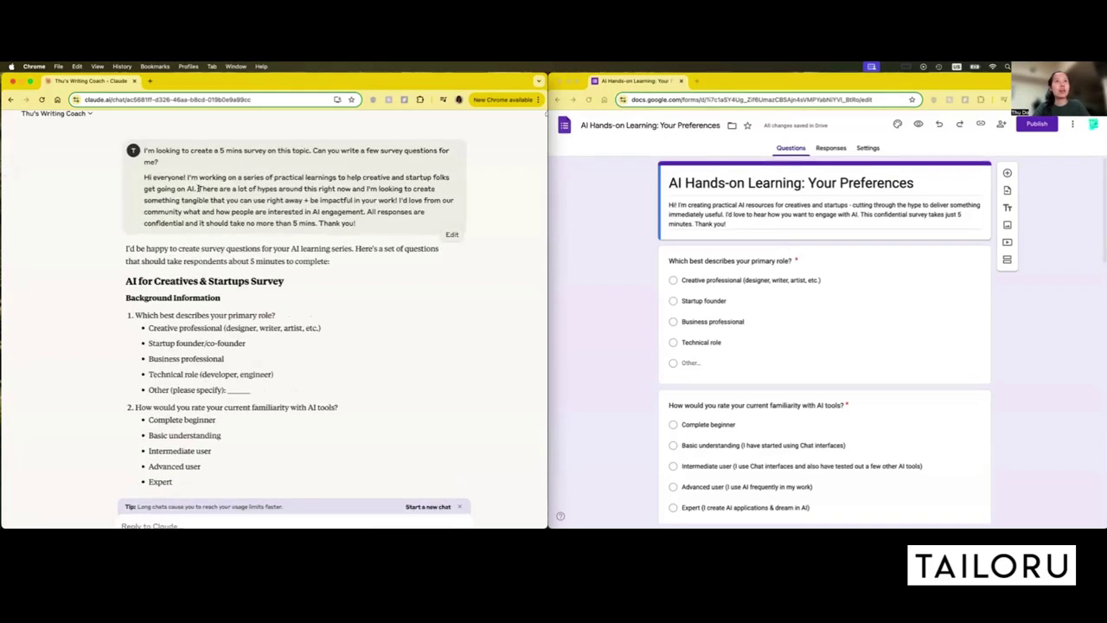
{"action": "key", "text": "super+equal"}
{"action": "key", "text": "super+equal"}
{"action": "key", "text": "super+equal"}
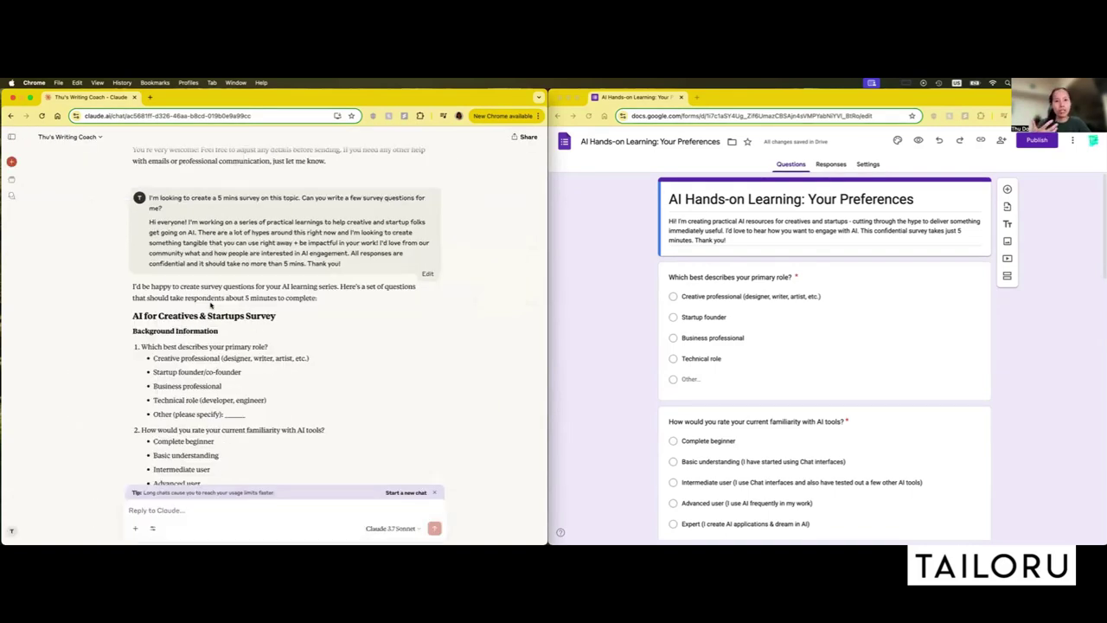
{"action": "scroll", "coordinate": [210, 304], "scroll_direction": "down", "scroll_amount": 2}
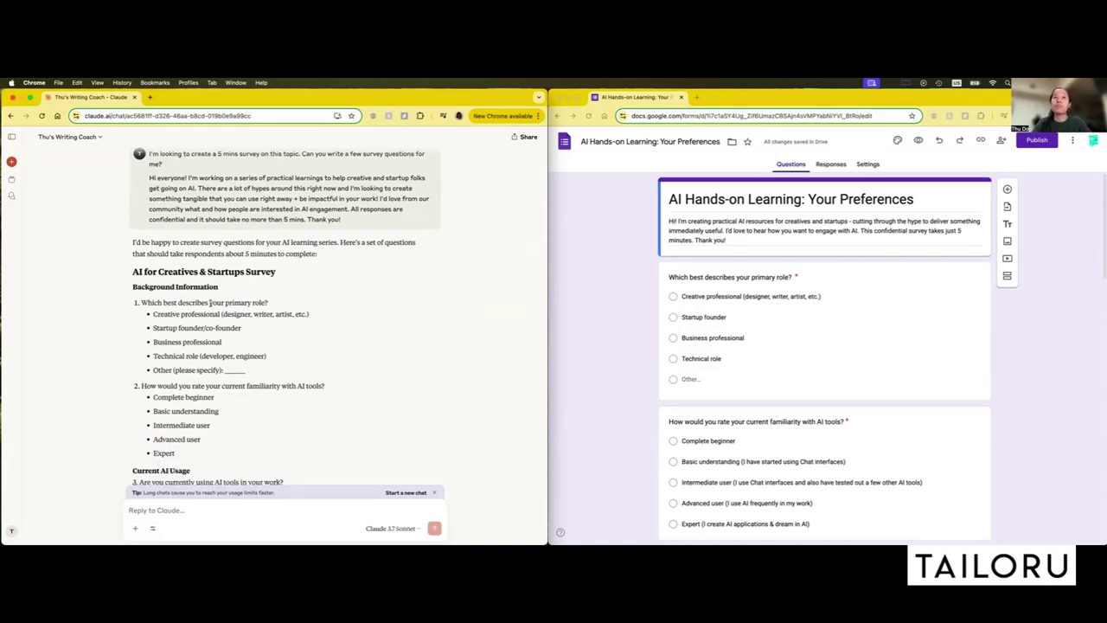
{"action": "scroll", "coordinate": [210, 305], "scroll_direction": "down", "scroll_amount": 5}
{"action": "scroll", "coordinate": [207, 340], "scroll_direction": "down", "scroll_amount": 1}
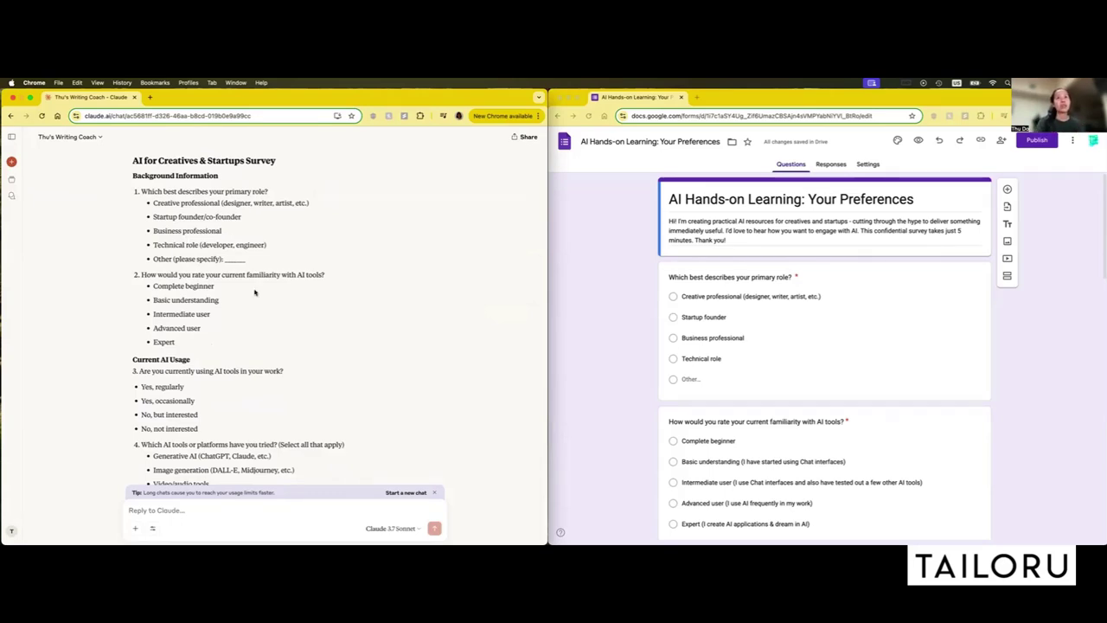
{"action": "scroll", "coordinate": [254, 292], "scroll_direction": "up", "scroll_amount": 3}
{"action": "scroll", "coordinate": [254, 293], "scroll_direction": "down", "scroll_amount": 3}
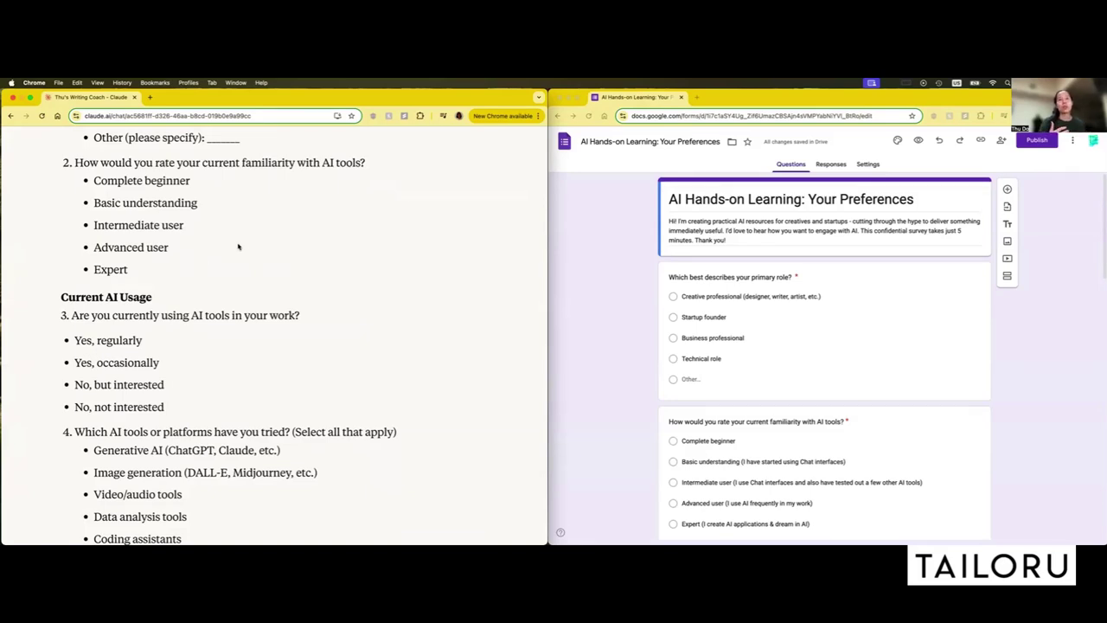
Switch to the Google Forms survey and examine its primary role question and the expanded answer options of its AI familiarity question
{"action": "left_click", "coordinate": [836, 288]}
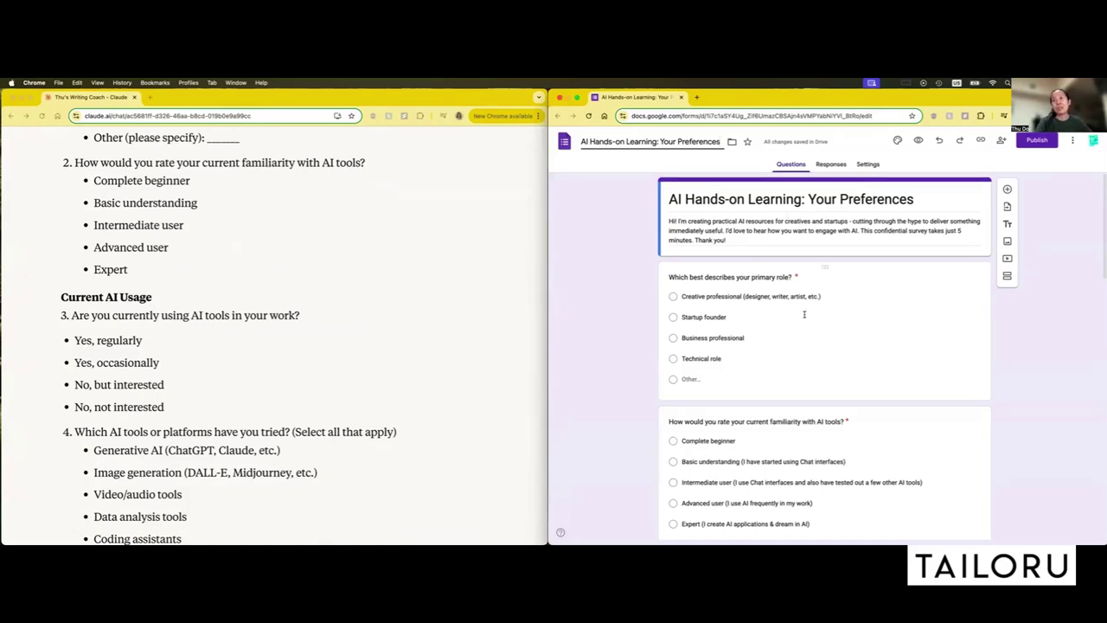
{"action": "scroll", "coordinate": [803, 316], "scroll_direction": "down", "scroll_amount": 2}
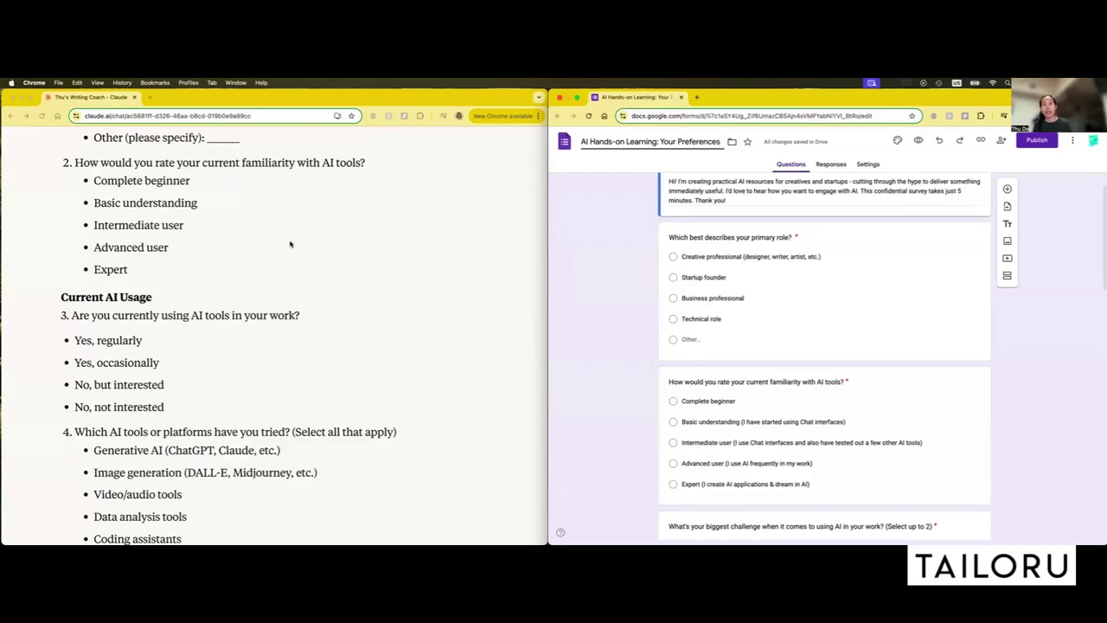
{"action": "scroll", "coordinate": [817, 422], "scroll_direction": "down", "scroll_amount": 1}
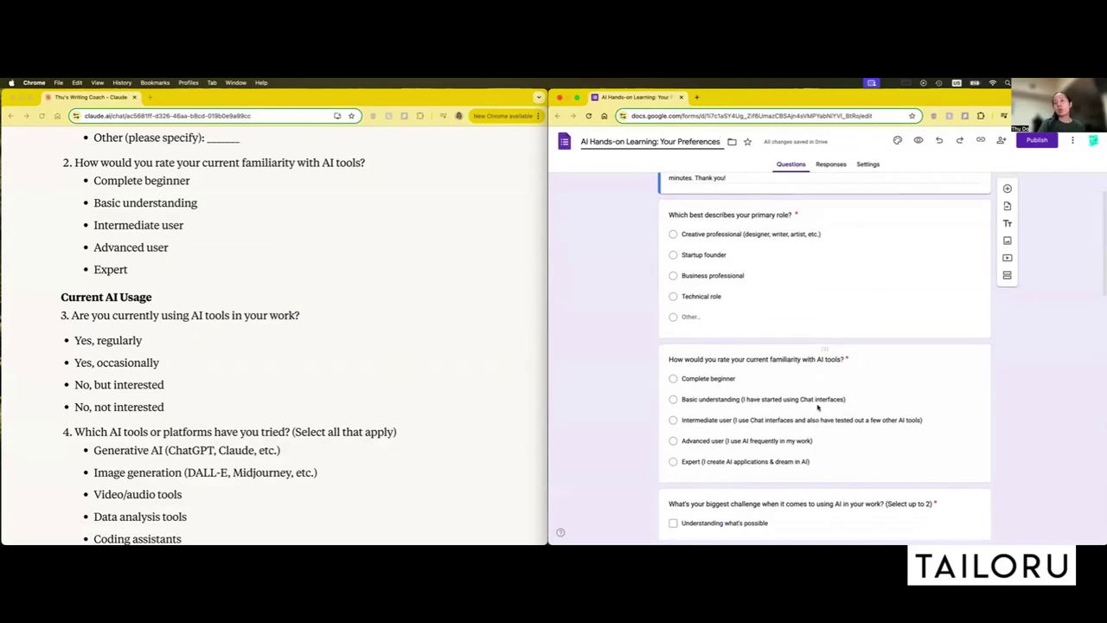
{"action": "left_click", "coordinate": [791, 399]}
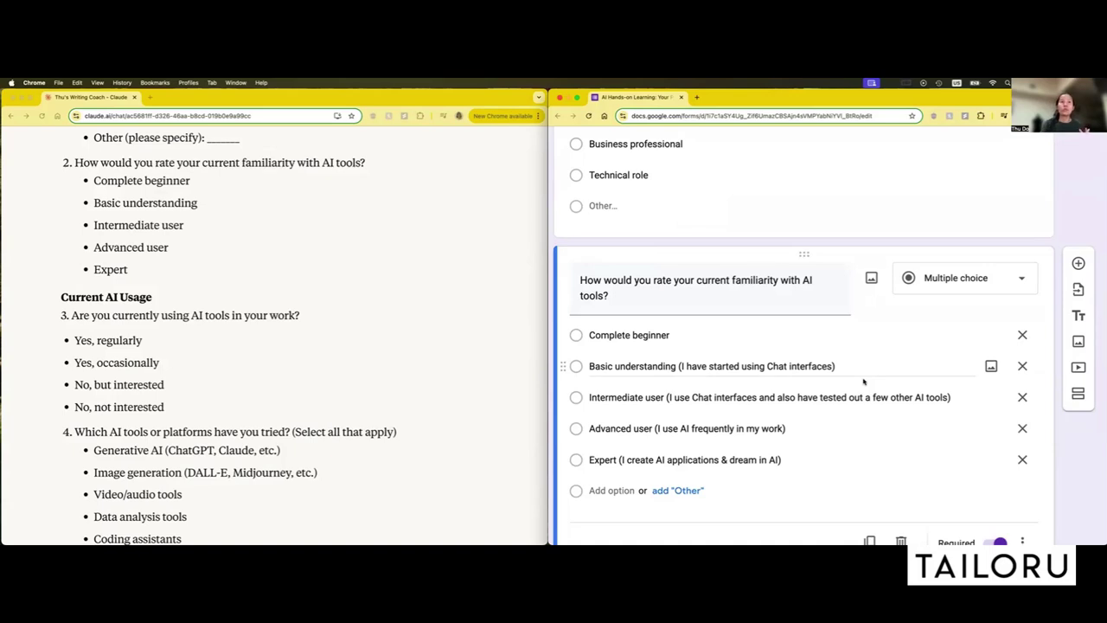
{"action": "left_click", "coordinate": [173, 379]}
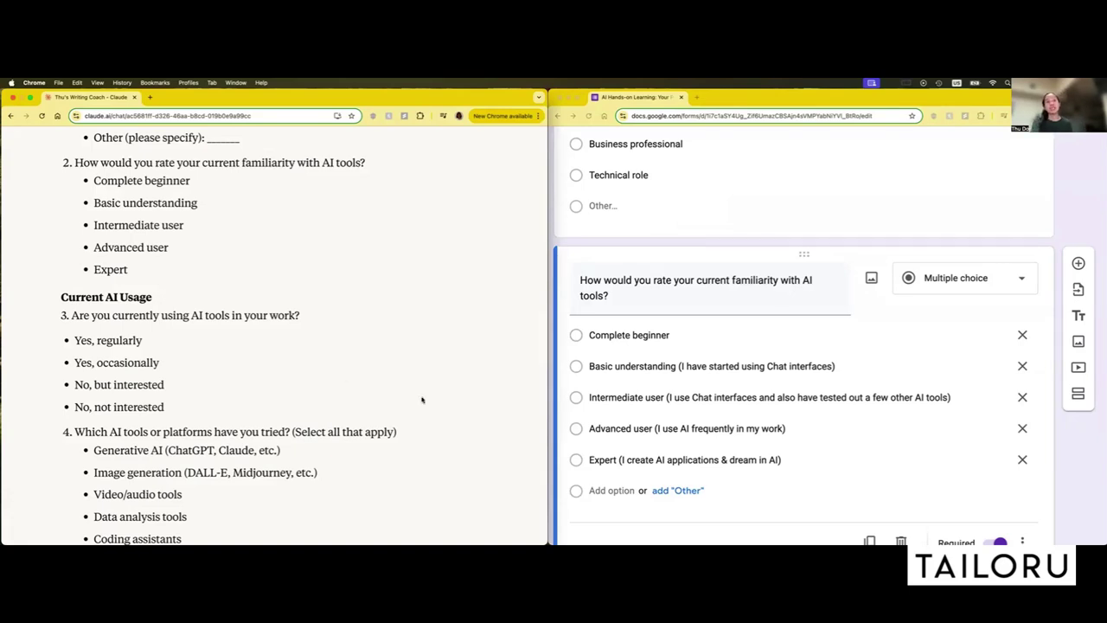
{"action": "key", "text": "super+minus"}
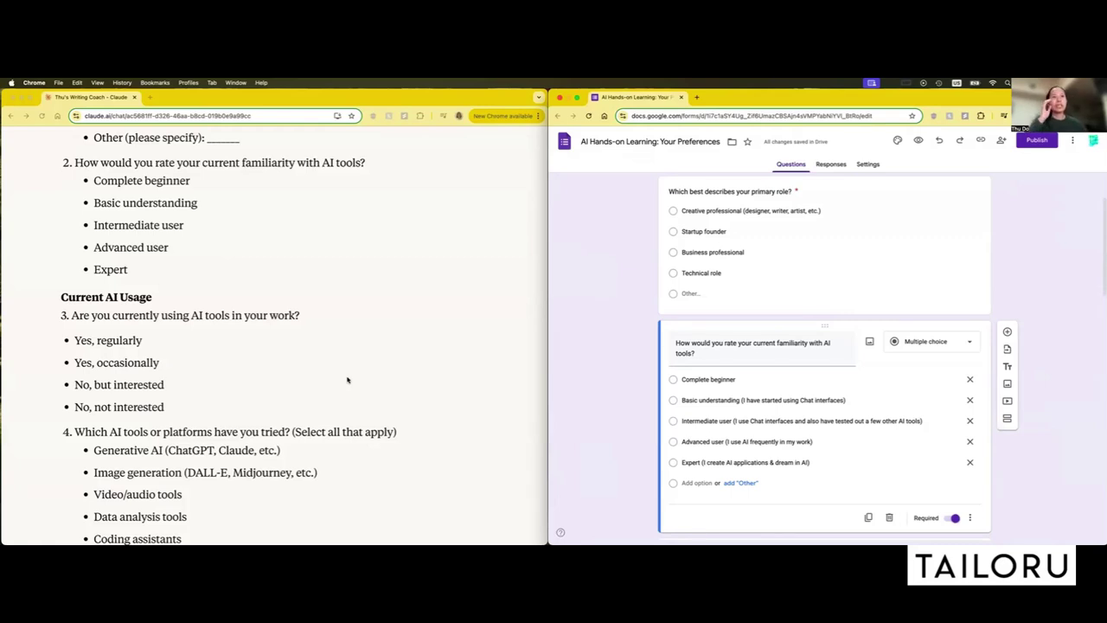
Compare the drafted questions on biggest AI challenge, AI applications of interest and preferred ways of learning with their versions in the form
{"action": "scroll", "coordinate": [351, 363], "scroll_direction": "down", "scroll_amount": 5}
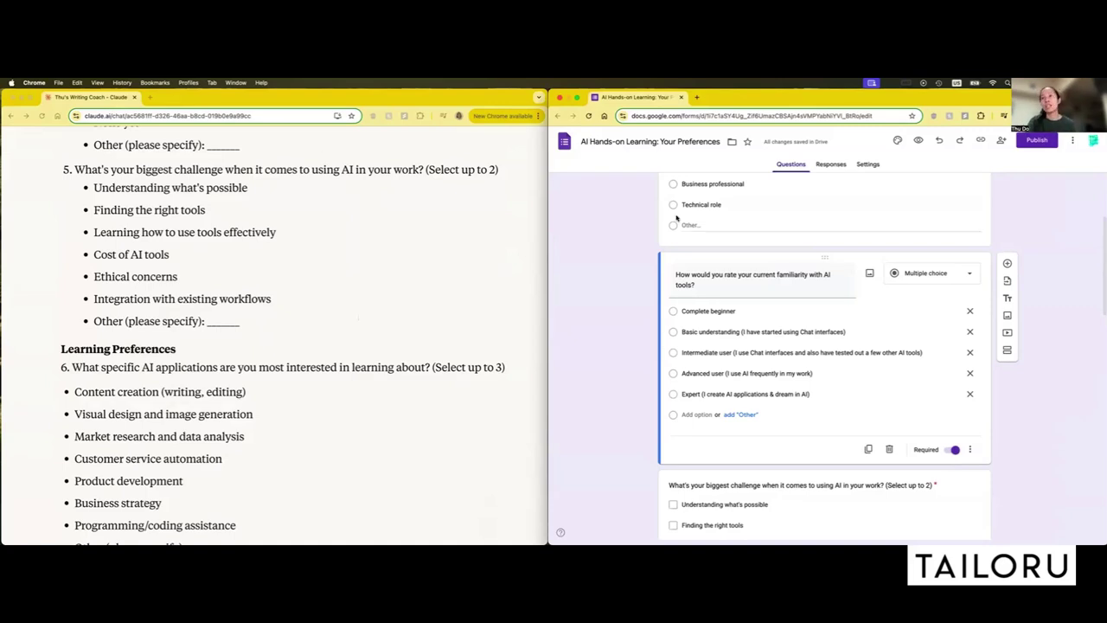
{"action": "scroll", "coordinate": [757, 266], "scroll_direction": "down", "scroll_amount": 5}
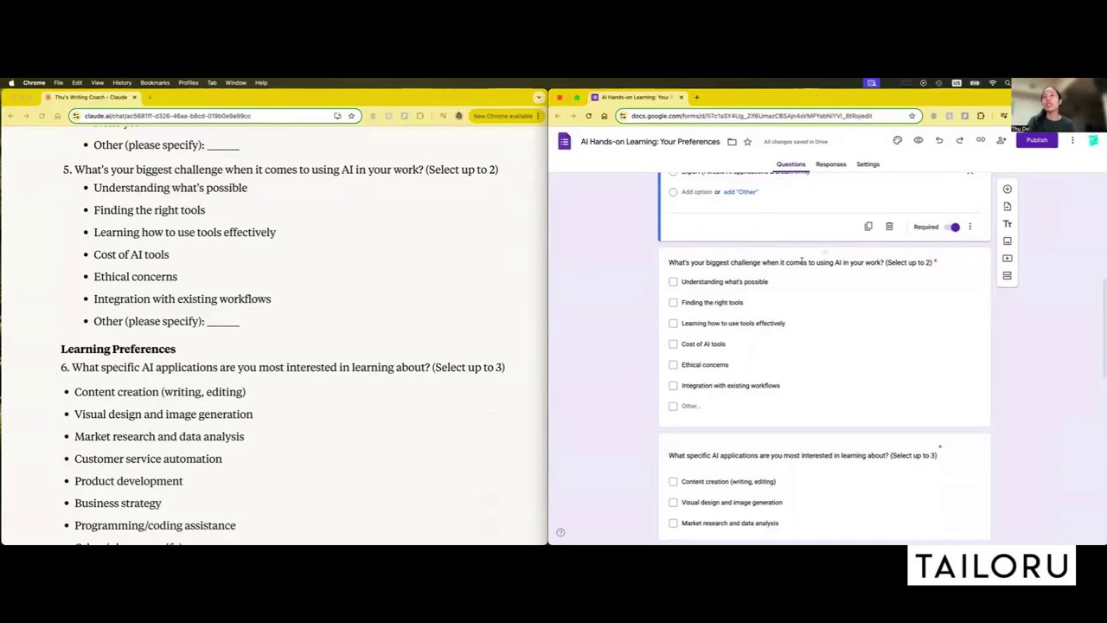
{"action": "scroll", "coordinate": [934, 318], "scroll_direction": "up", "scroll_amount": 3}
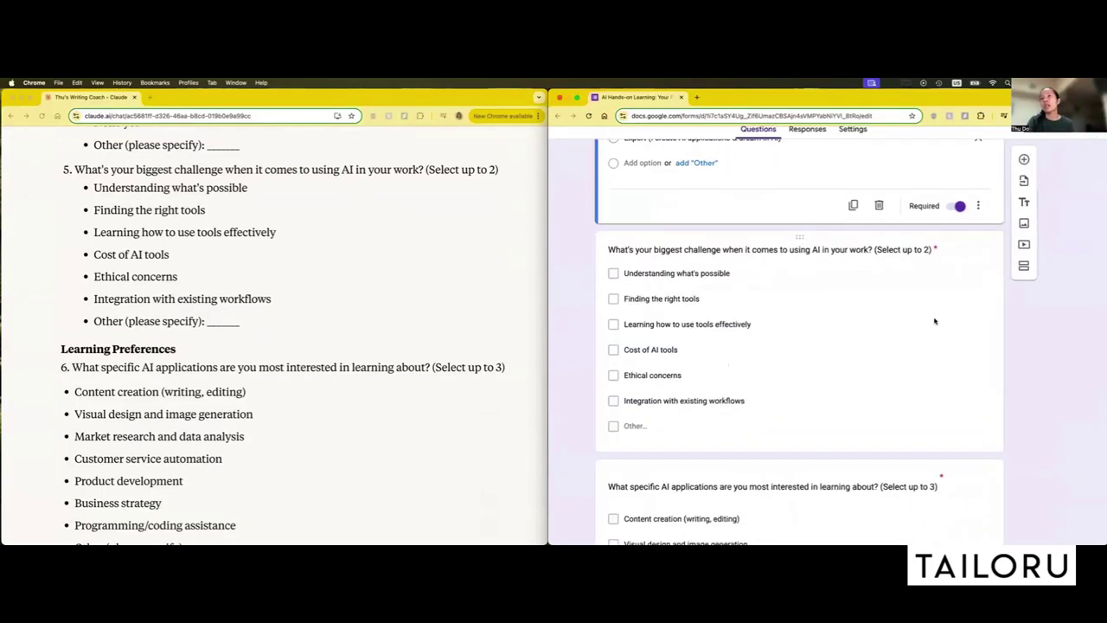
{"action": "scroll", "coordinate": [335, 383], "scroll_direction": "down", "scroll_amount": 1}
{"action": "scroll", "coordinate": [334, 384], "scroll_direction": "down", "scroll_amount": 2}
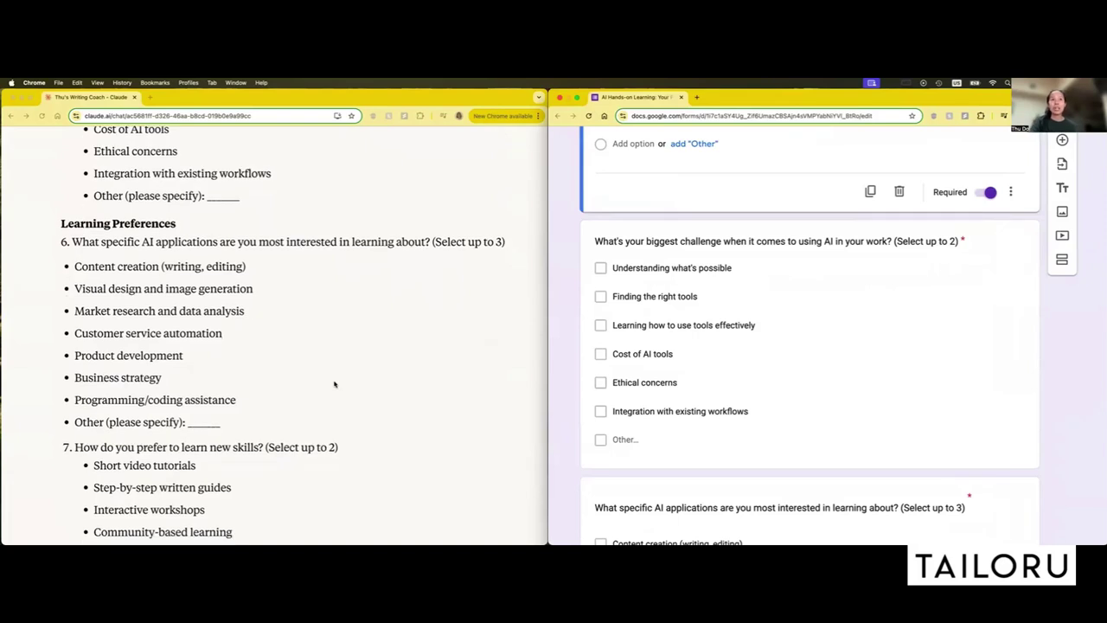
{"action": "scroll", "coordinate": [664, 379], "scroll_direction": "down", "scroll_amount": 3}
{"action": "scroll", "coordinate": [753, 396], "scroll_direction": "down", "scroll_amount": 4}
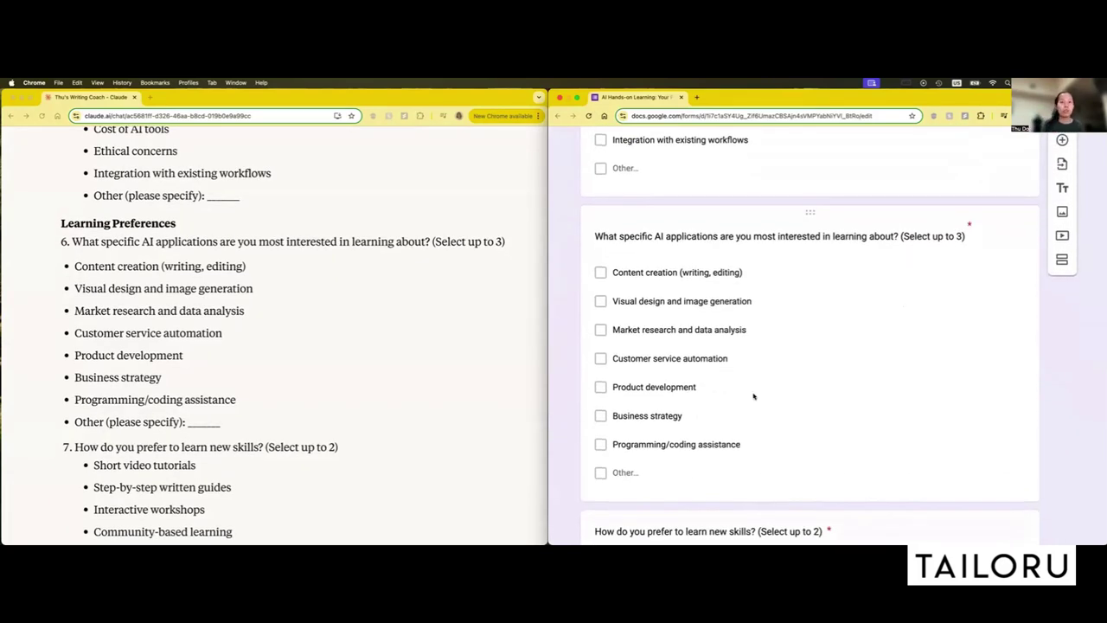
{"action": "scroll", "coordinate": [754, 397], "scroll_direction": "down", "scroll_amount": 5}
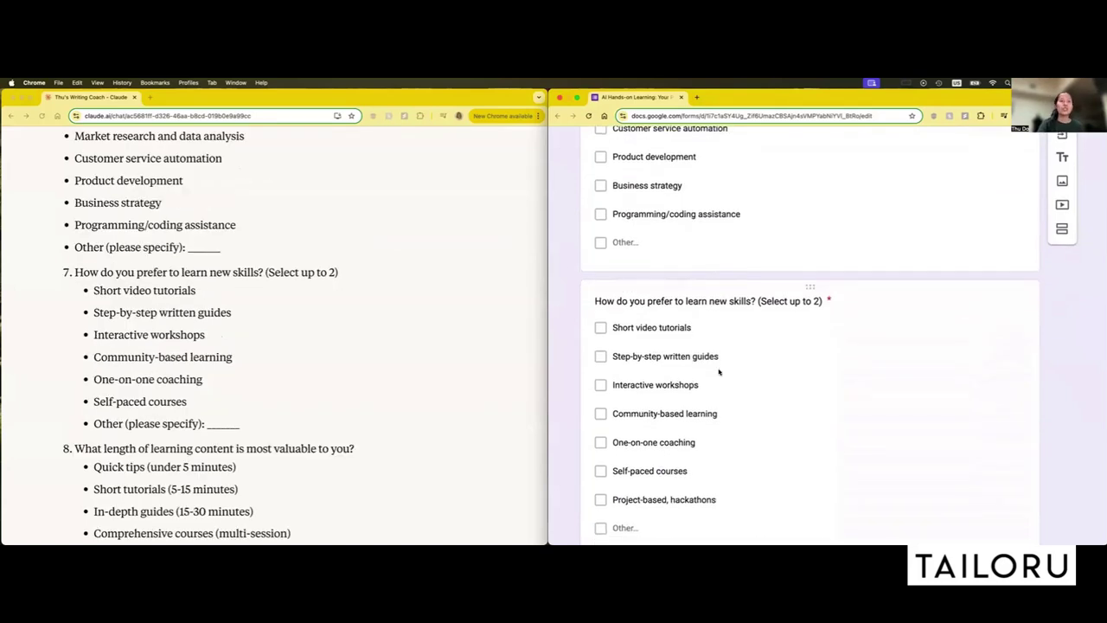
{"action": "scroll", "coordinate": [342, 476], "scroll_direction": "down", "scroll_amount": 1}
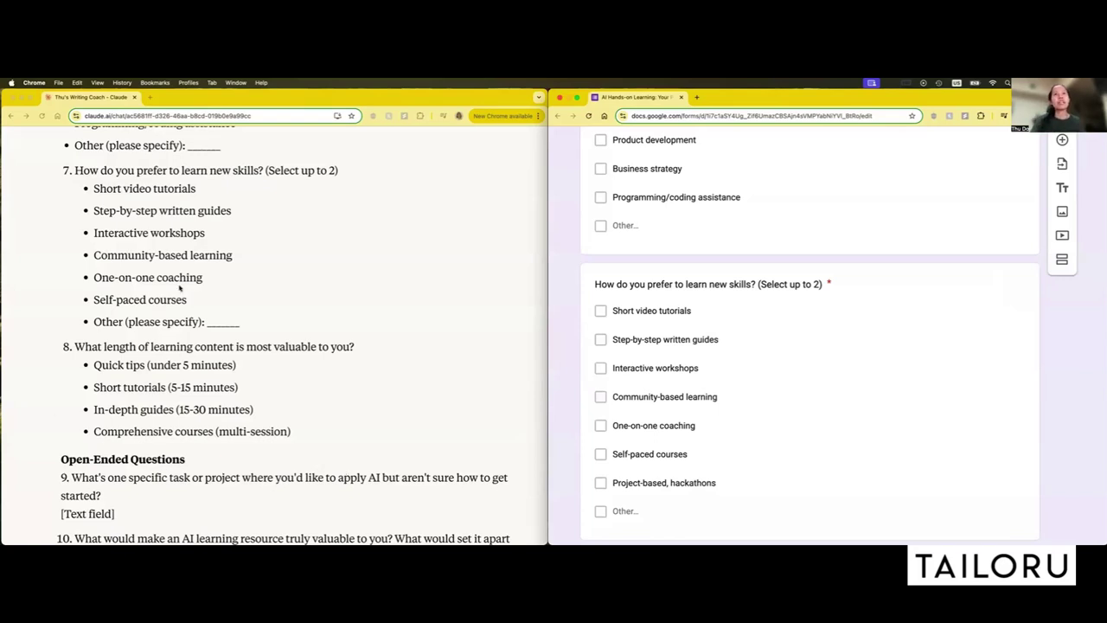
Return to the original survey request in the chat and scan the form through to its question on learning new skills
{"action": "key", "text": "super+0"}
{"action": "scroll", "coordinate": [180, 288], "scroll_direction": "up", "scroll_amount": 10}
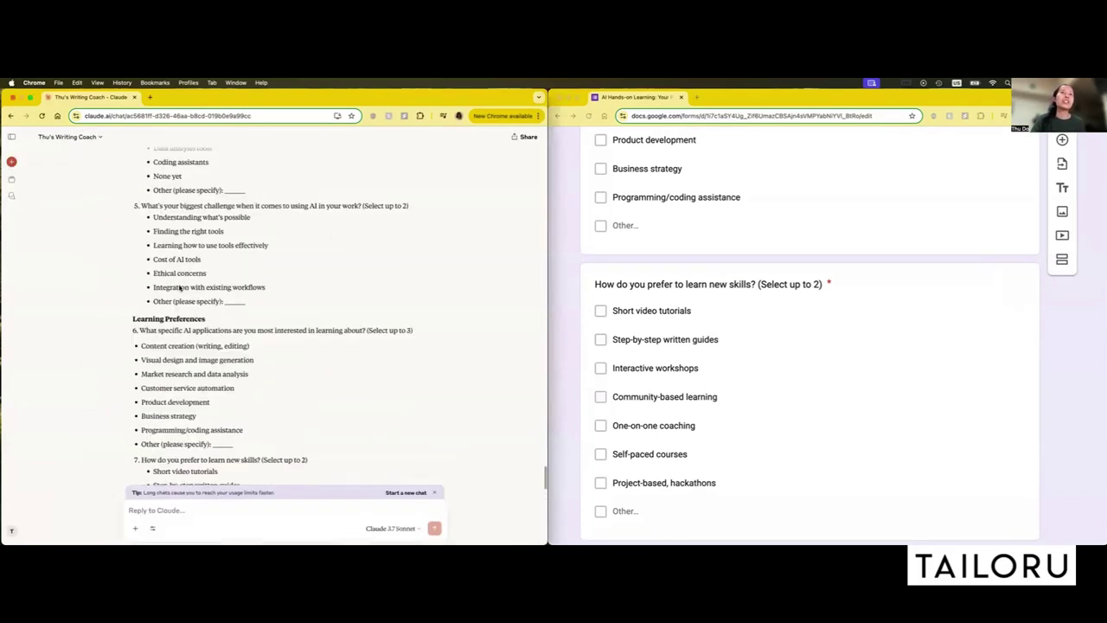
{"action": "scroll", "coordinate": [189, 277], "scroll_direction": "up", "scroll_amount": 5}
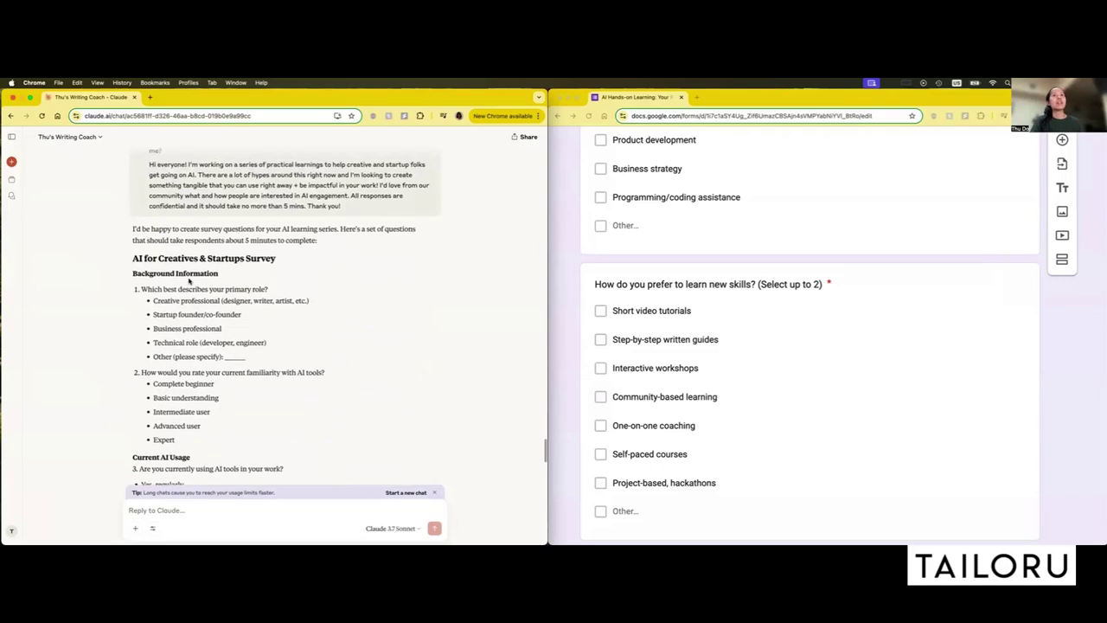
{"action": "scroll", "coordinate": [188, 281], "scroll_direction": "up", "scroll_amount": 1}
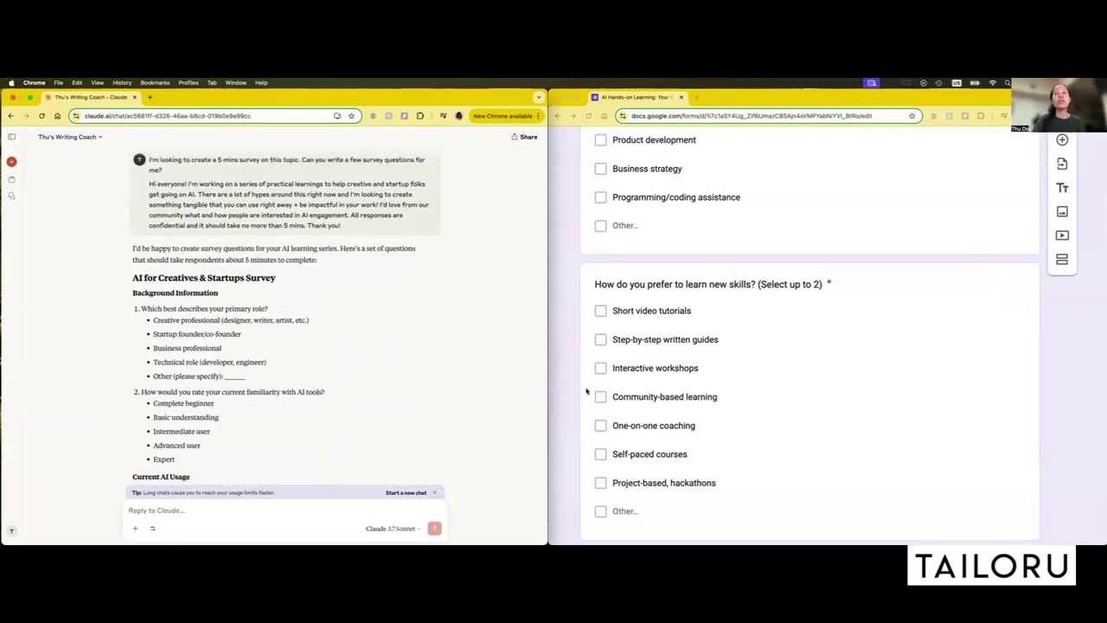
{"action": "left_click", "coordinate": [766, 309]}
{"action": "scroll", "coordinate": [766, 308], "scroll_direction": "up", "scroll_amount": 10}
{"action": "scroll", "coordinate": [784, 295], "scroll_direction": "down", "scroll_amount": 2}
{"action": "scroll", "coordinate": [785, 295], "scroll_direction": "down", "scroll_amount": 15}
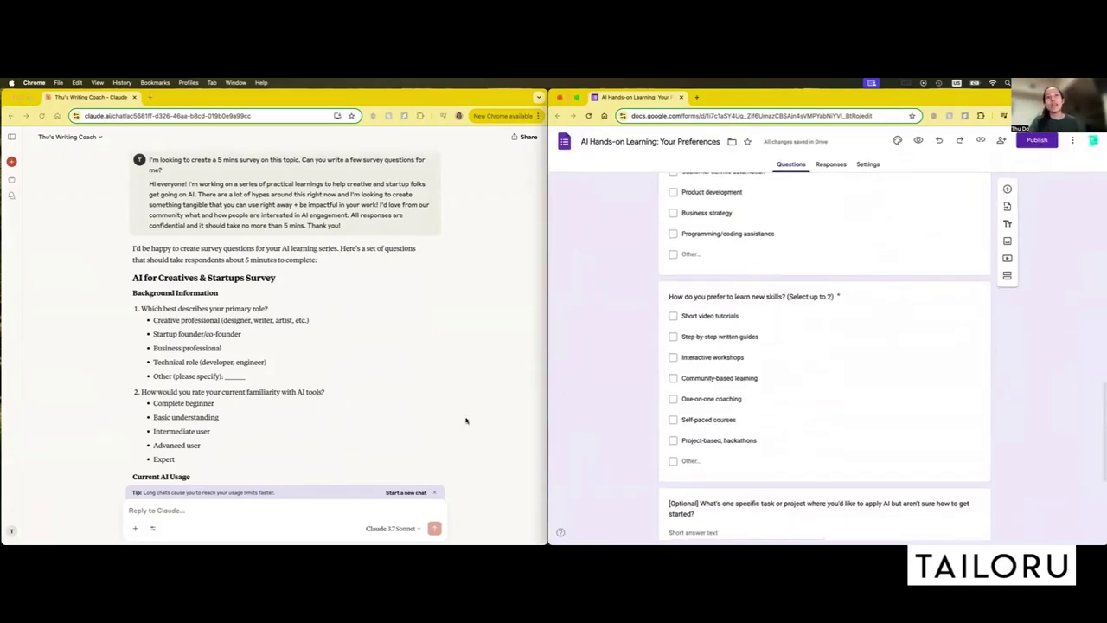
Compare the chat's open-ended and contact information questions with the three optional text questions at the end of the form
{"action": "scroll", "coordinate": [281, 422], "scroll_direction": "down", "scroll_amount": 15}
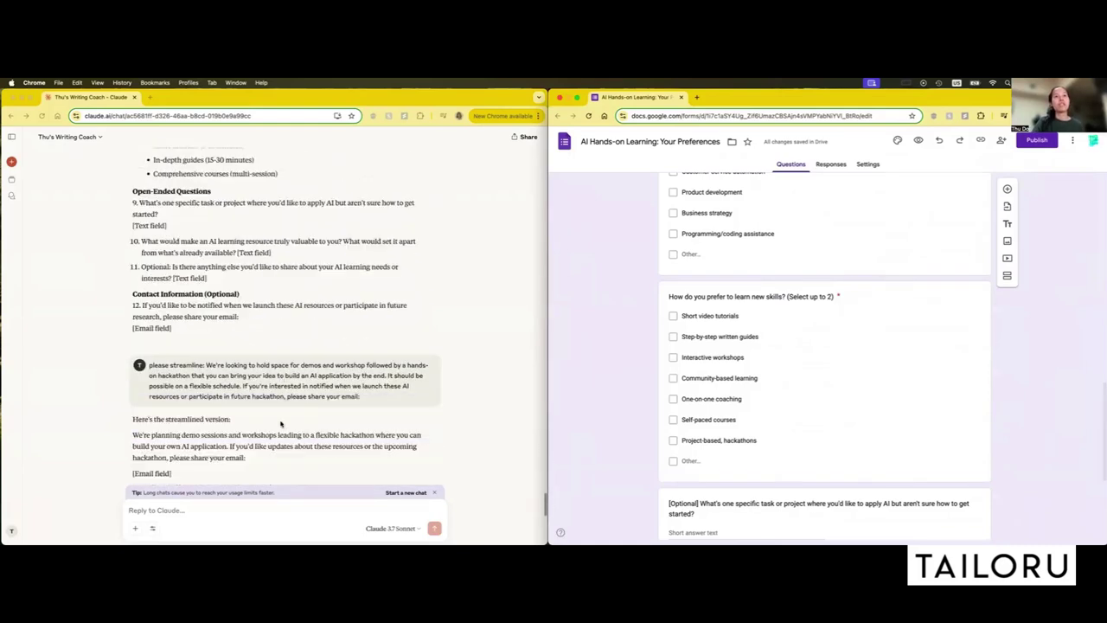
{"action": "scroll", "coordinate": [281, 423], "scroll_direction": "up", "scroll_amount": 5}
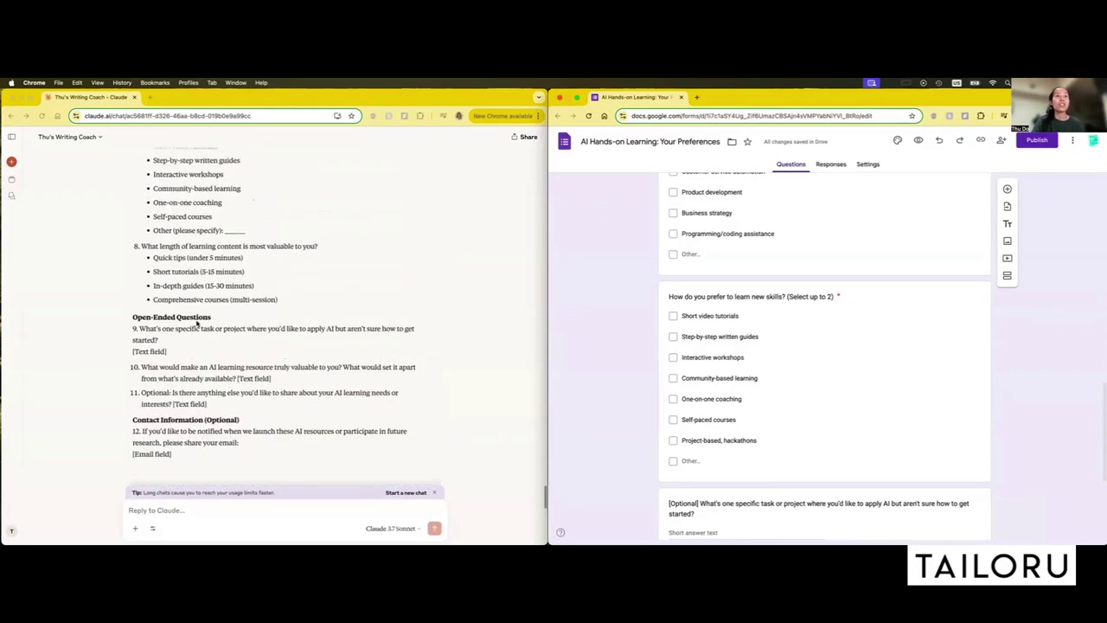
{"action": "left_click", "coordinate": [197, 323]}
{"action": "scroll", "coordinate": [197, 323], "scroll_direction": "up", "scroll_amount": 3}
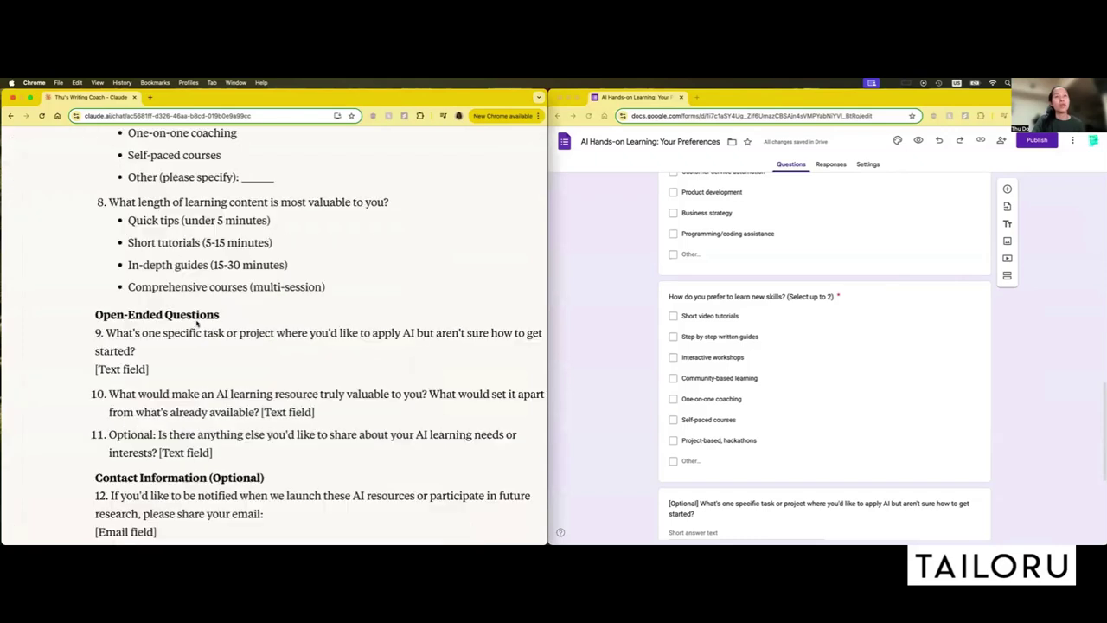
{"action": "scroll", "coordinate": [198, 322], "scroll_direction": "down", "scroll_amount": 2}
{"action": "scroll", "coordinate": [780, 369], "scroll_direction": "down", "scroll_amount": 5}
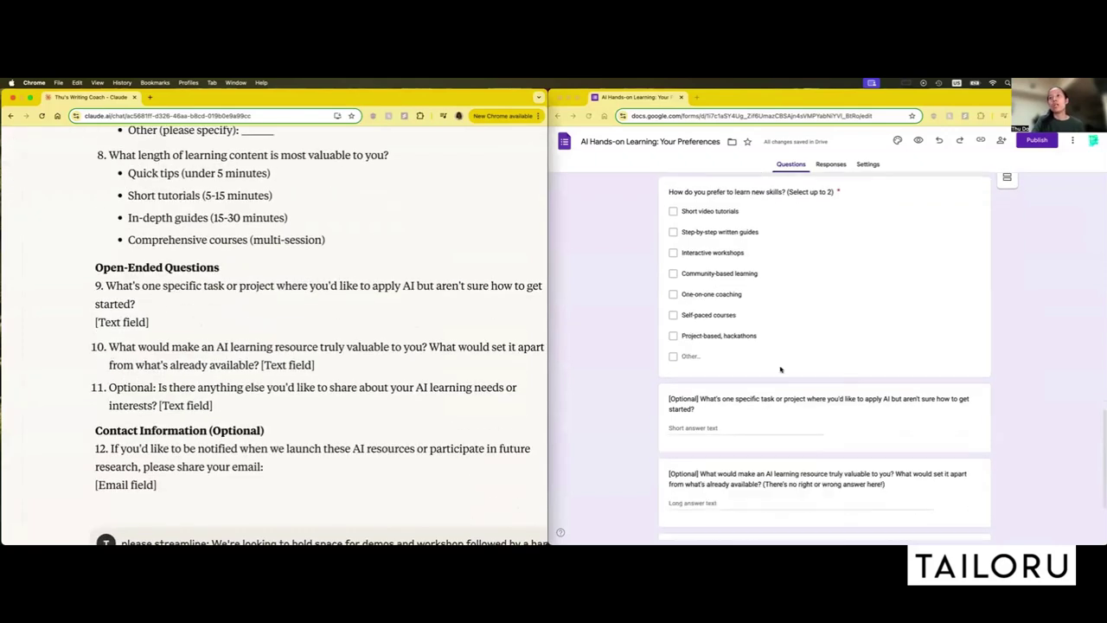
{"action": "left_click", "coordinate": [619, 354]}
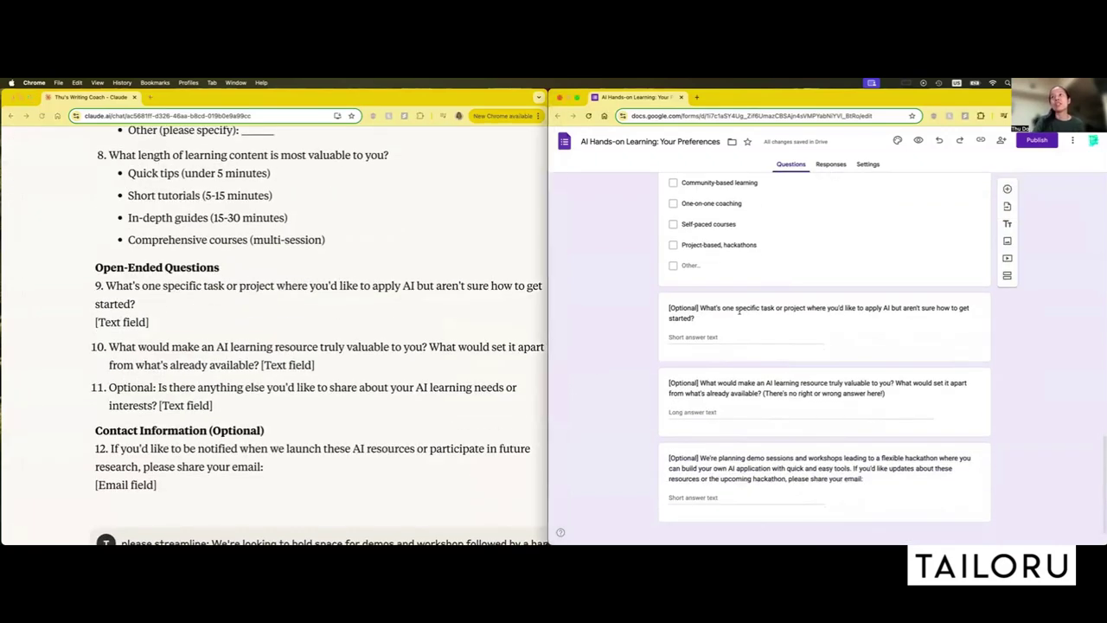
{"action": "scroll", "coordinate": [786, 301], "scroll_direction": "up", "scroll_amount": 3}
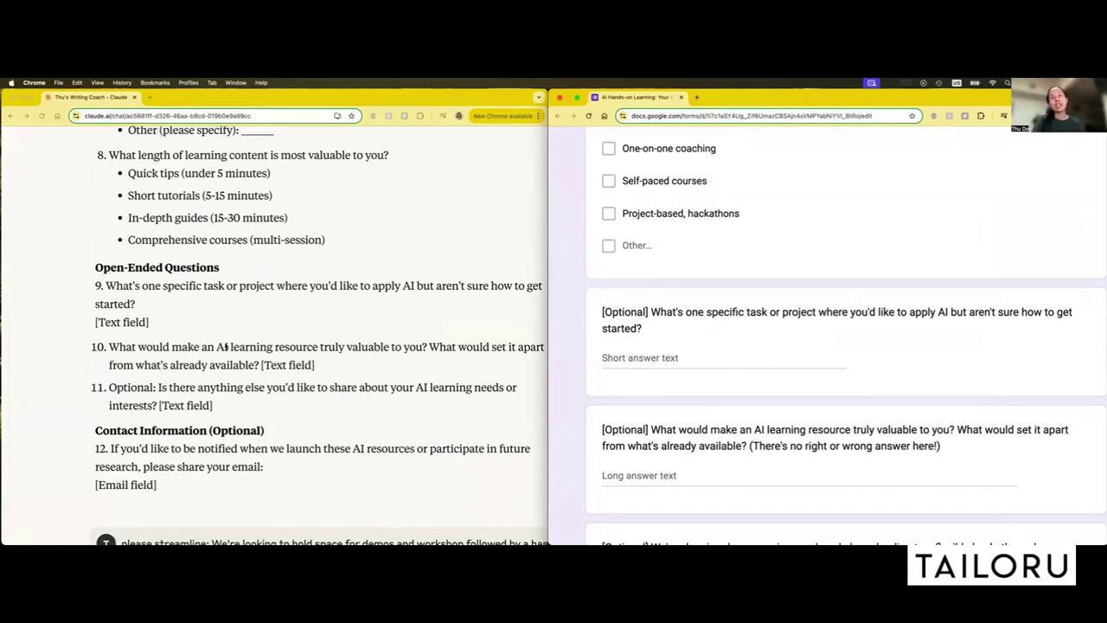
{"action": "scroll", "coordinate": [810, 356], "scroll_direction": "down", "scroll_amount": 4}
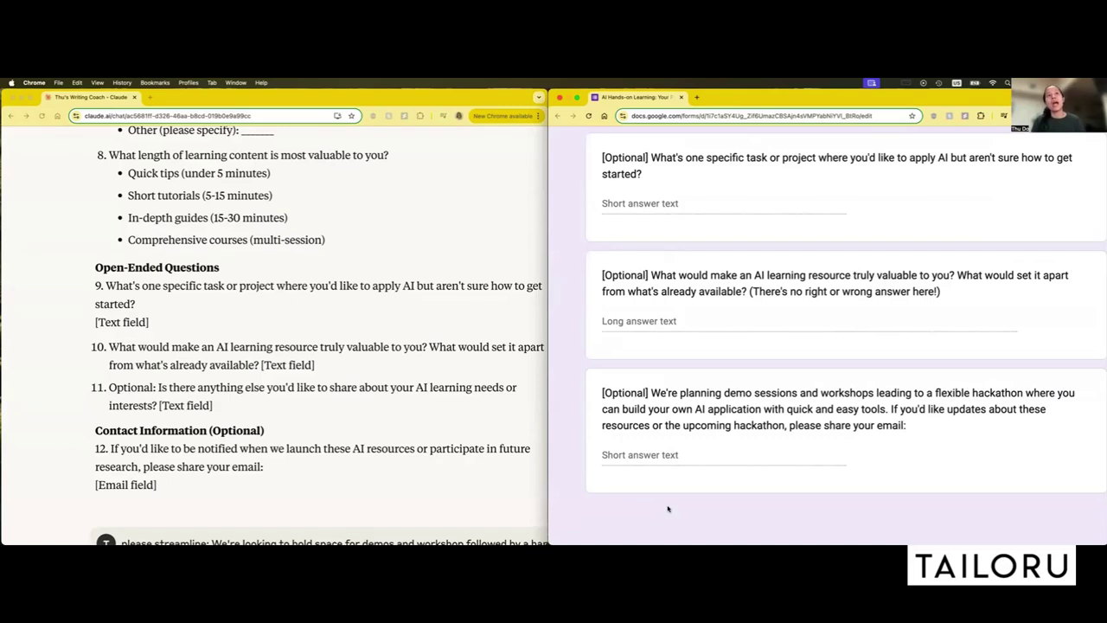
Examine the follow-up chat requests that streamline the hackathon invitation, survey introduction and title, alongside the start of the form
{"action": "left_click", "coordinate": [518, 385]}
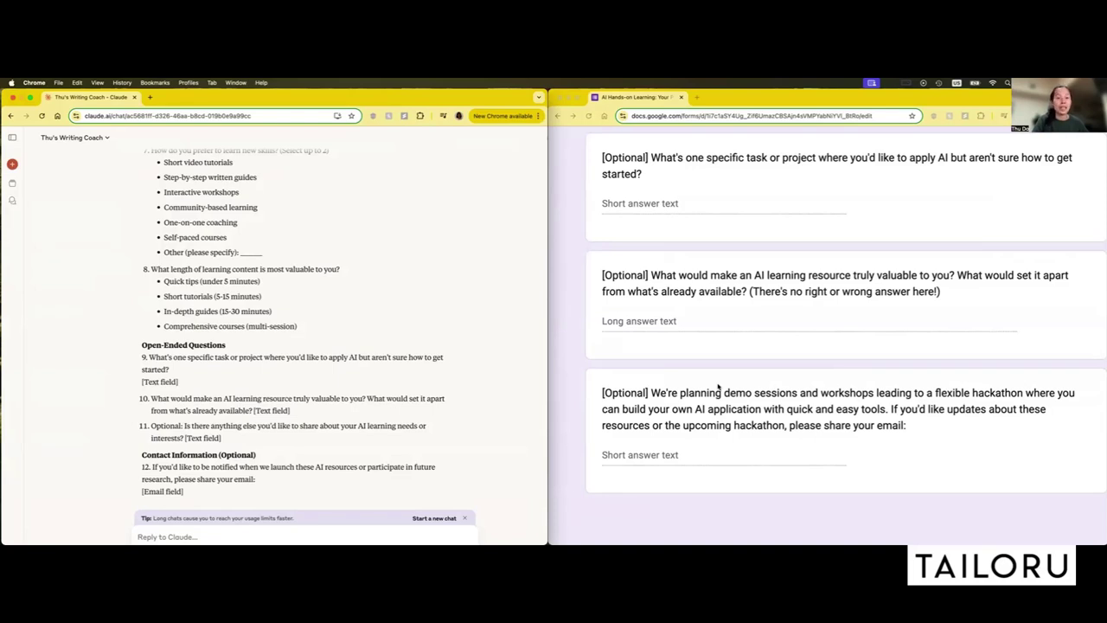
{"action": "scroll", "coordinate": [717, 388], "scroll_direction": "up", "scroll_amount": 5}
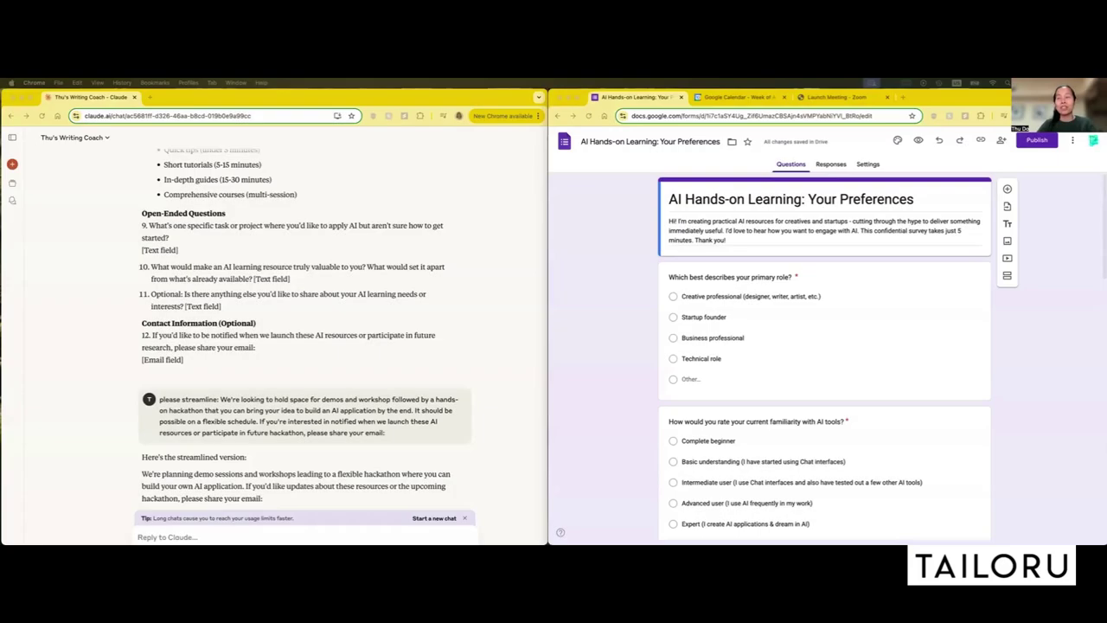
{"action": "scroll", "coordinate": [670, 364], "scroll_direction": "down", "scroll_amount": 2}
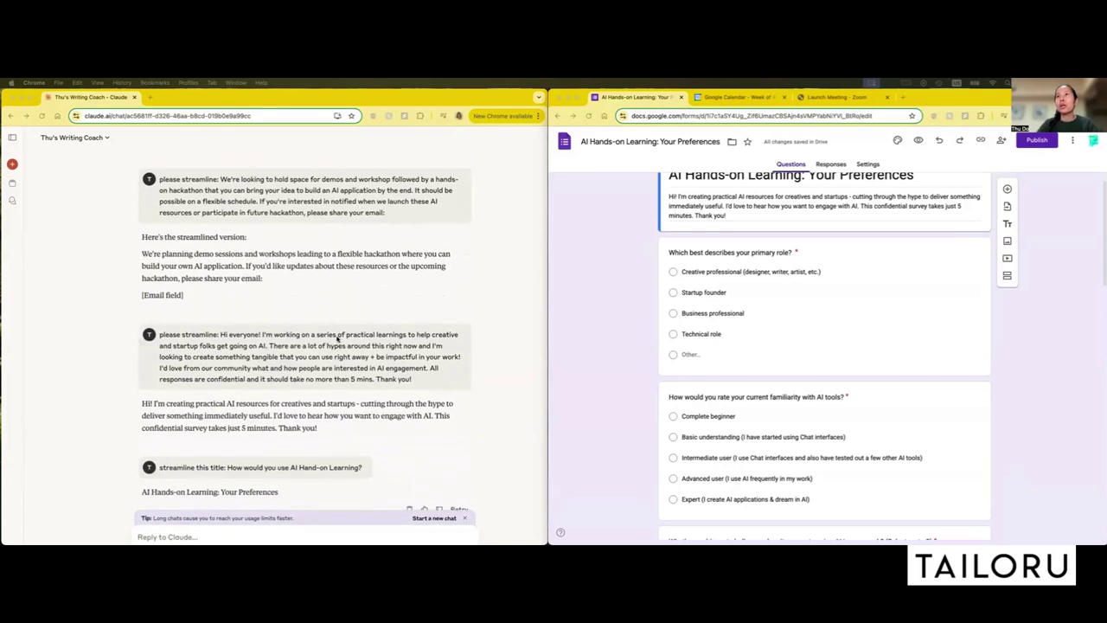
{"action": "scroll", "coordinate": [758, 345], "scroll_direction": "up", "scroll_amount": 2}
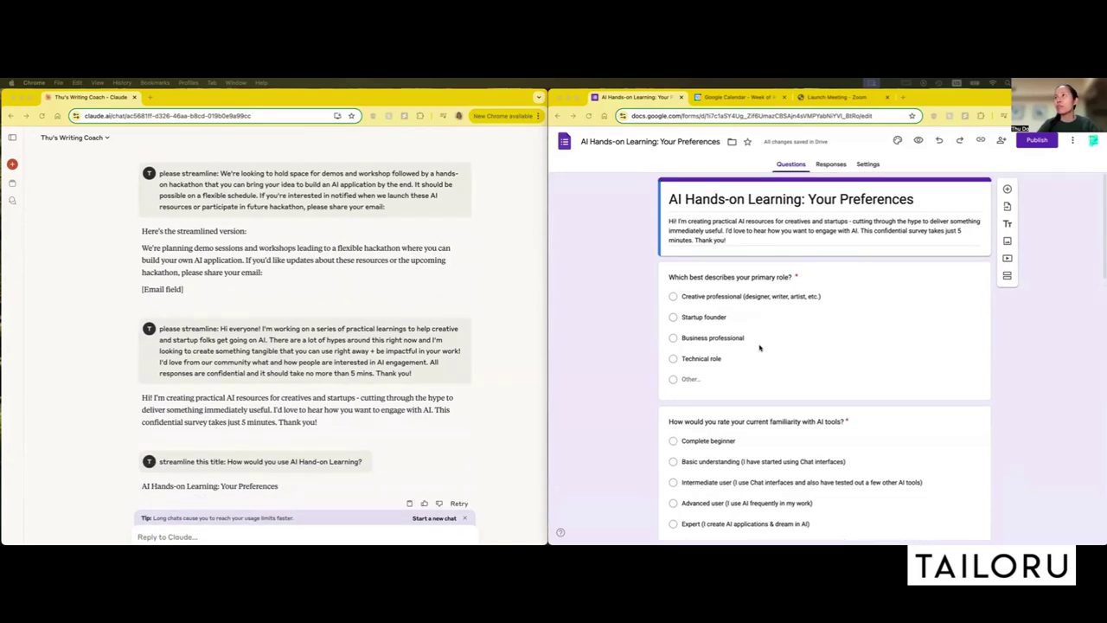
Inspect the form's title and introductory description up close, shifting the form window slightly towards the chat
{"action": "triple_click", "coordinate": [714, 230]}
{"action": "scroll", "coordinate": [712, 228], "scroll_direction": "up", "scroll_amount": 3}
{"action": "scroll", "coordinate": [712, 226], "scroll_direction": "up", "scroll_amount": 3}
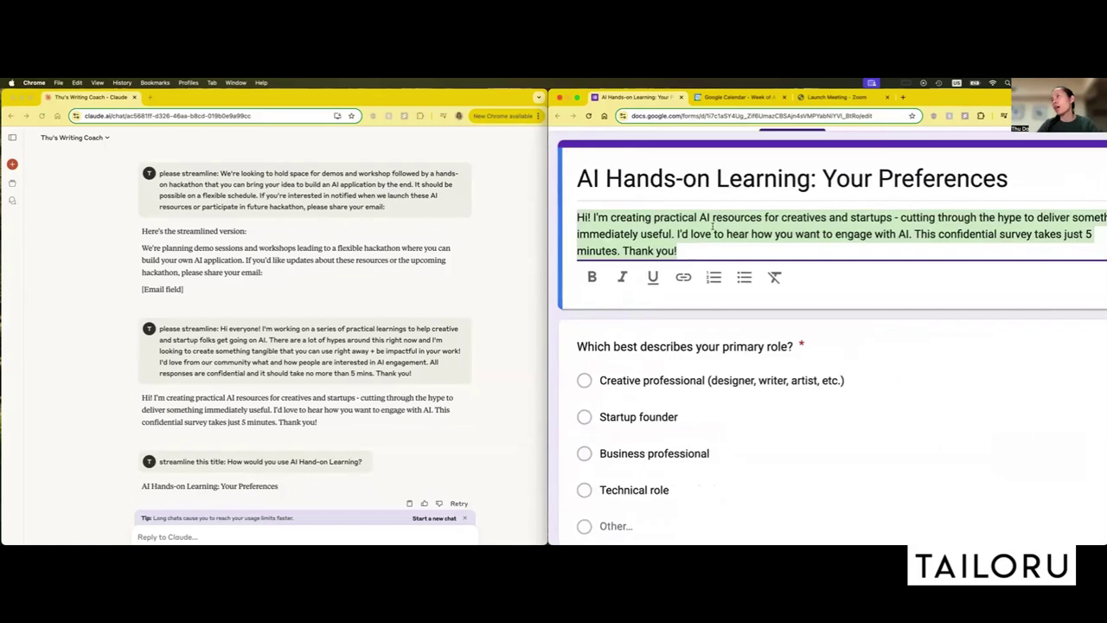
{"action": "left_click", "coordinate": [713, 227]}
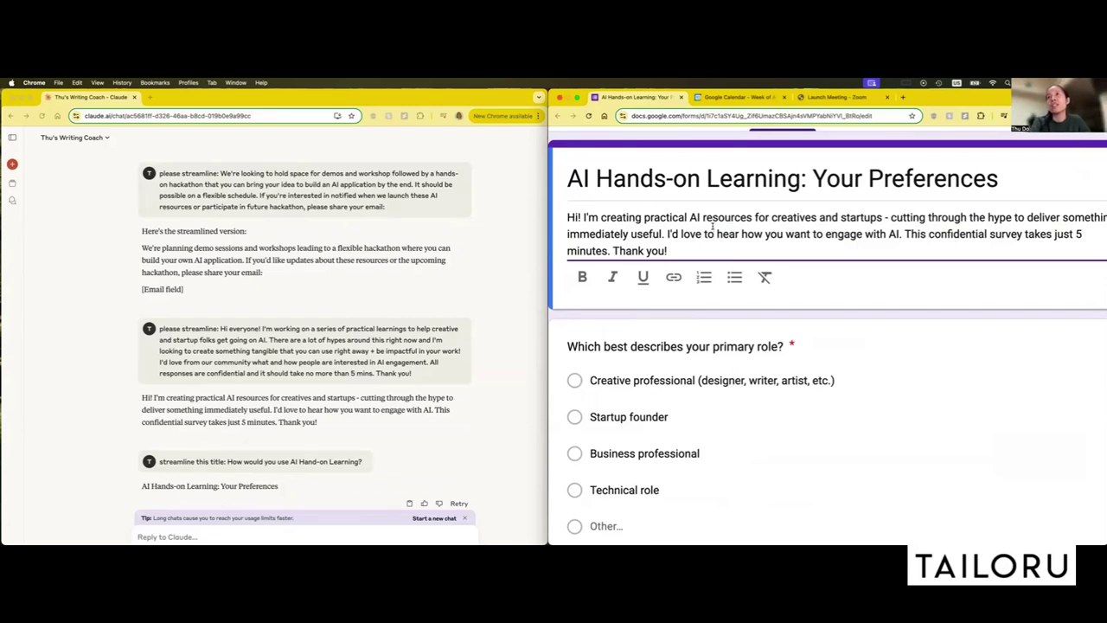
{"action": "left_click_drag", "start_coordinate": [919, 98], "coordinate": [902, 98]}
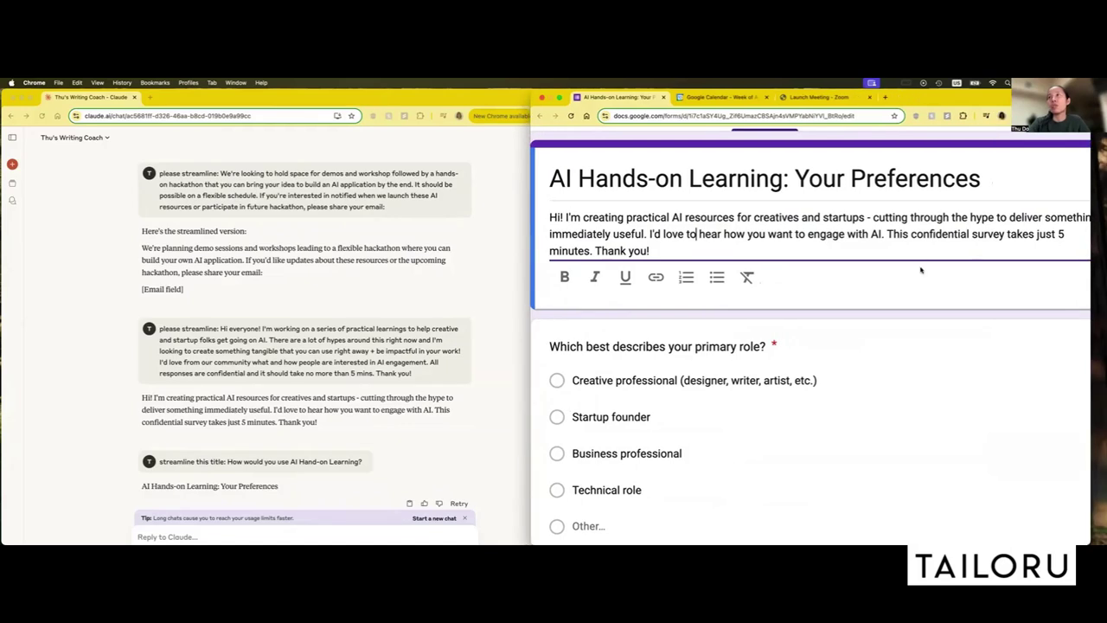